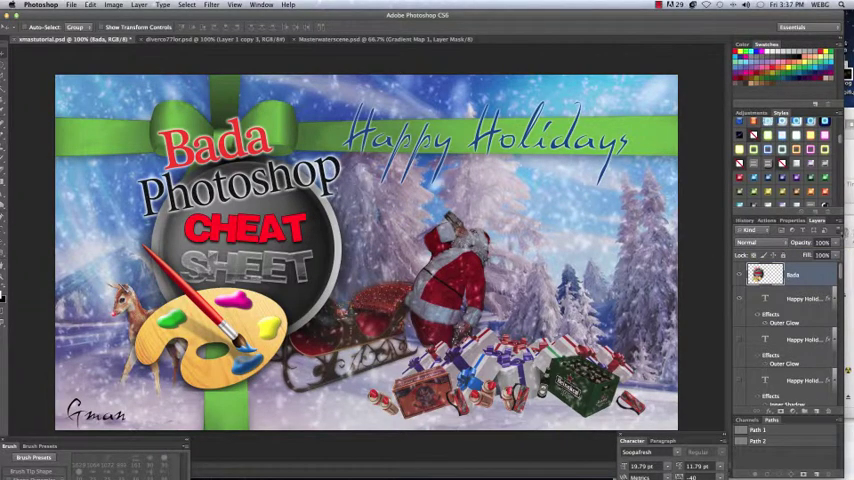
- Hide the Bada Photoshop Cheat Sheet logo layer on the Gman holiday card
click(740, 274)
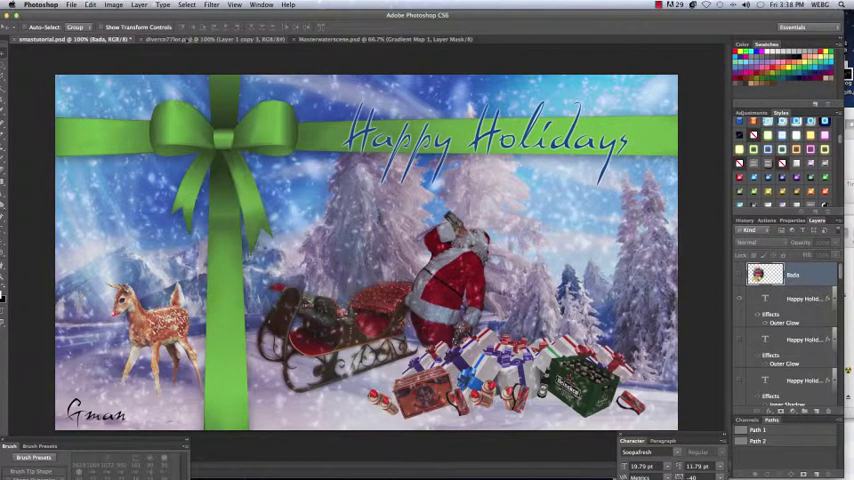
- Bring up the diverco77lor.psd document with the BADAFLASH PHOTOSHOP treasure chest scene
click(185, 39)
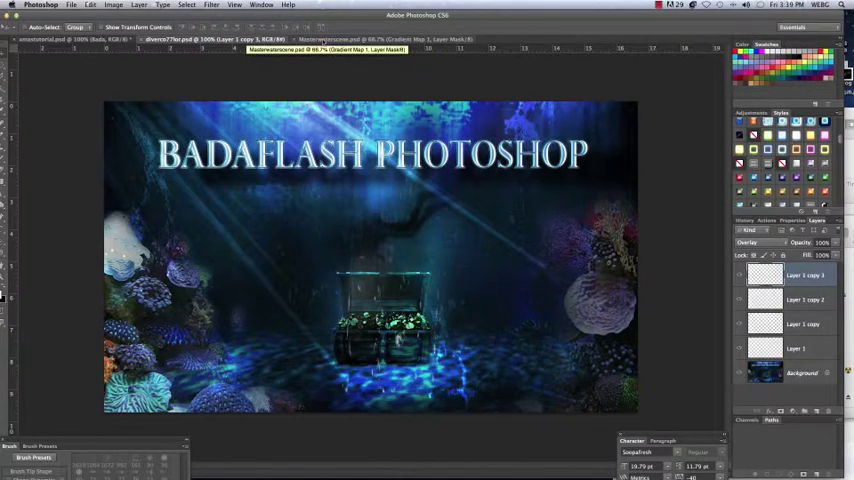
- Bring up the Masterwaterscene.psd flooded city street document
click(320, 40)
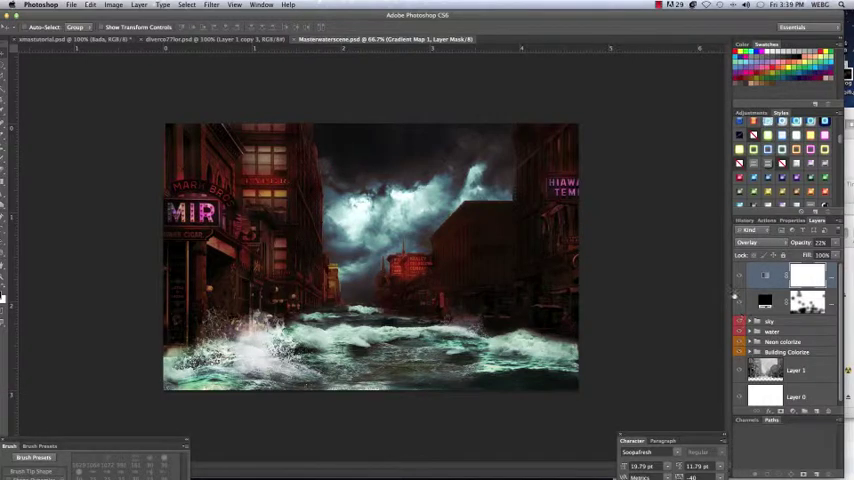
- Toggle the top two adjustment layers off and on, then solo Layer 1 and restore all layers
drag(739, 277, 737, 313)
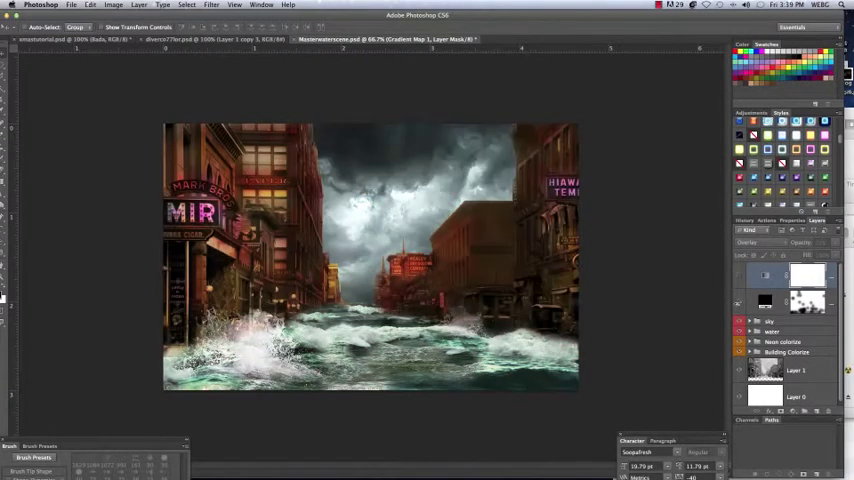
click(739, 301)
click(739, 276)
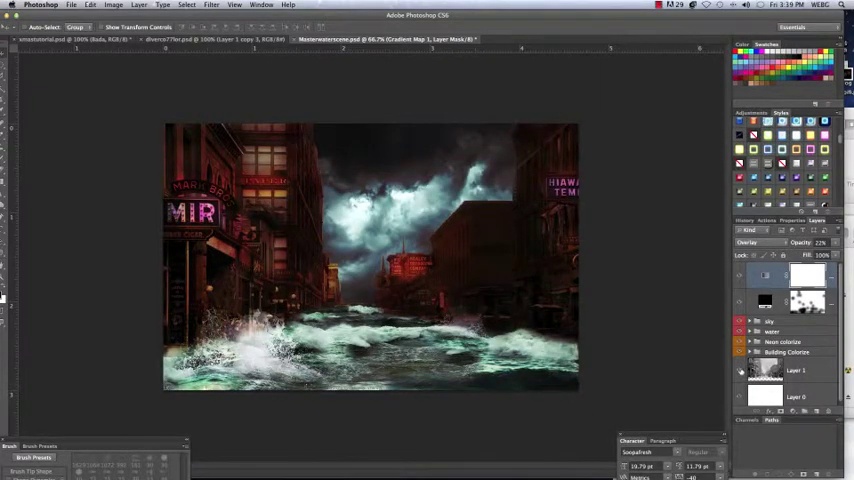
alt+click(740, 370)
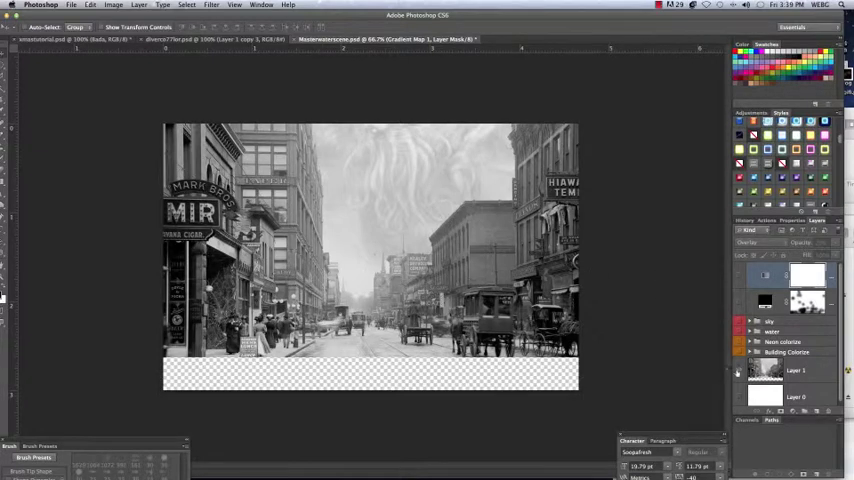
alt+click(738, 372)
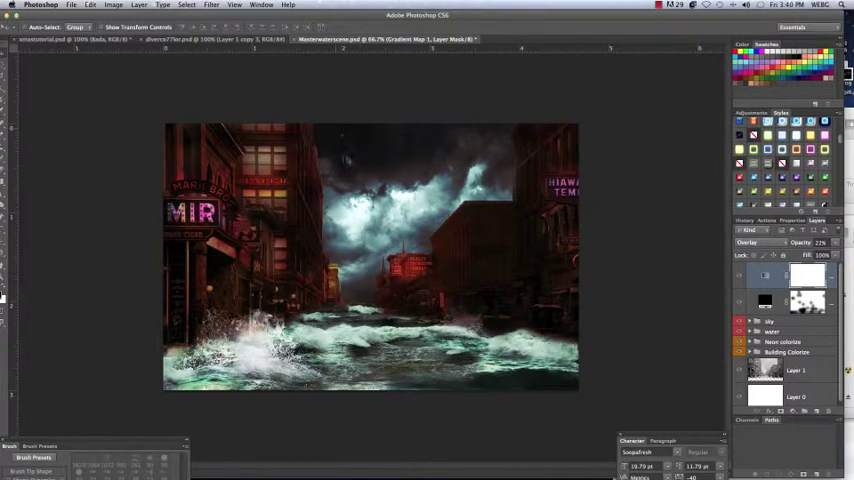
- Lighten the central-right building on the Masterwaterscene.psd canvas
drag(437, 226, 637, 301)
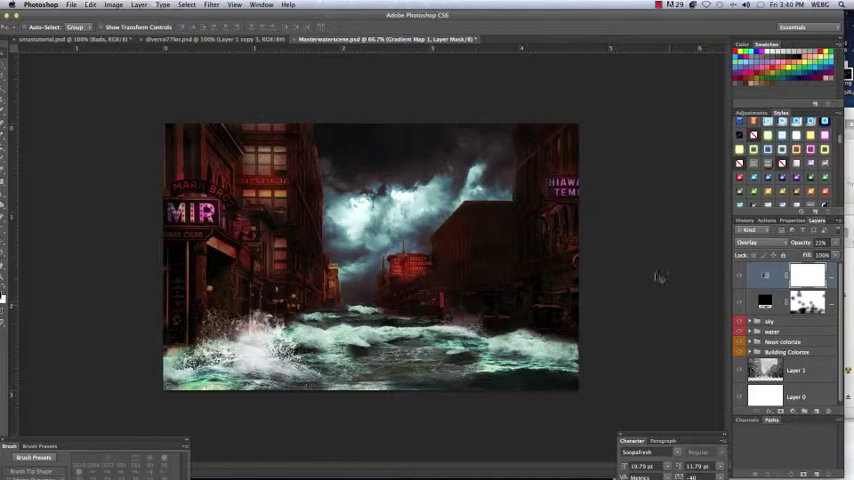